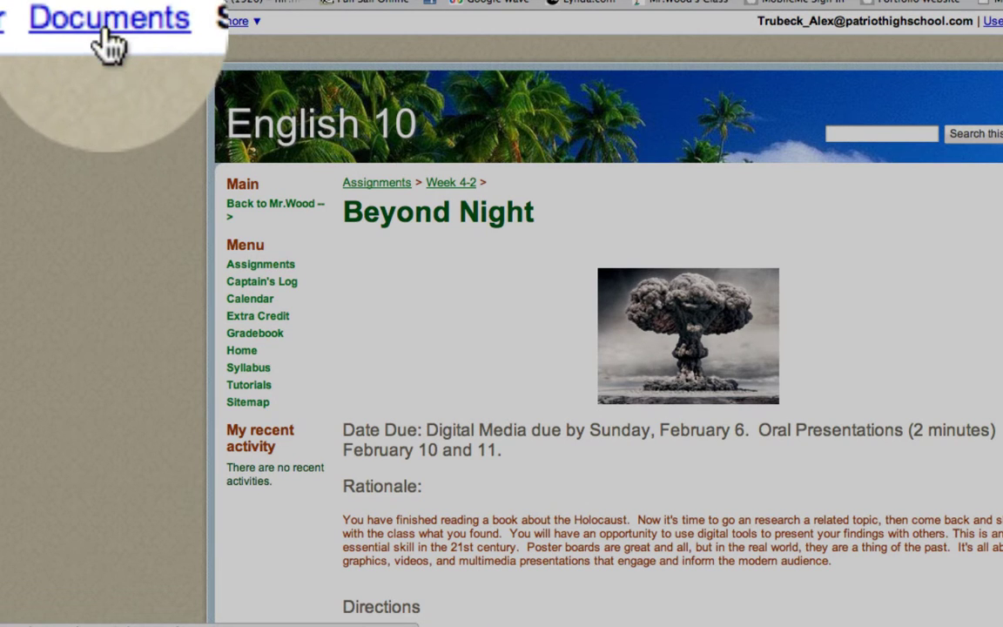
Step: From the Documents list, create a new blank presentation
click(107, 23)
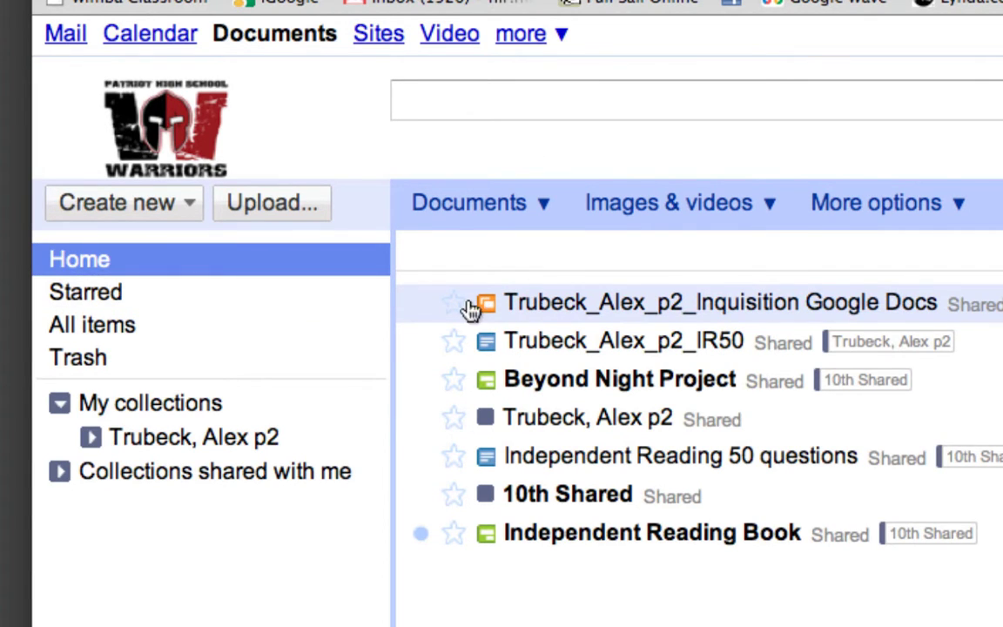
click(169, 213)
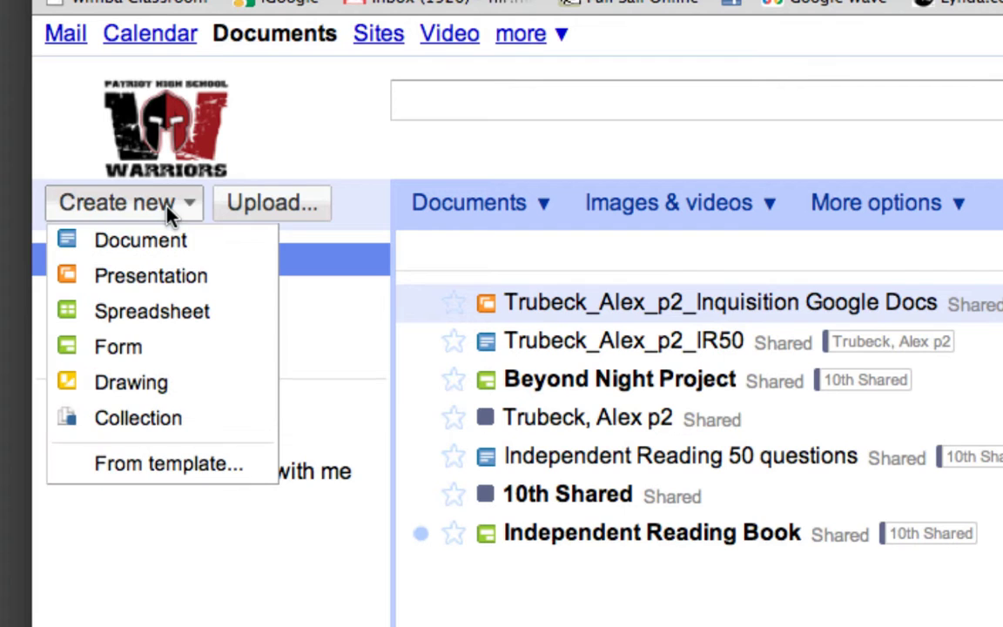
click(167, 287)
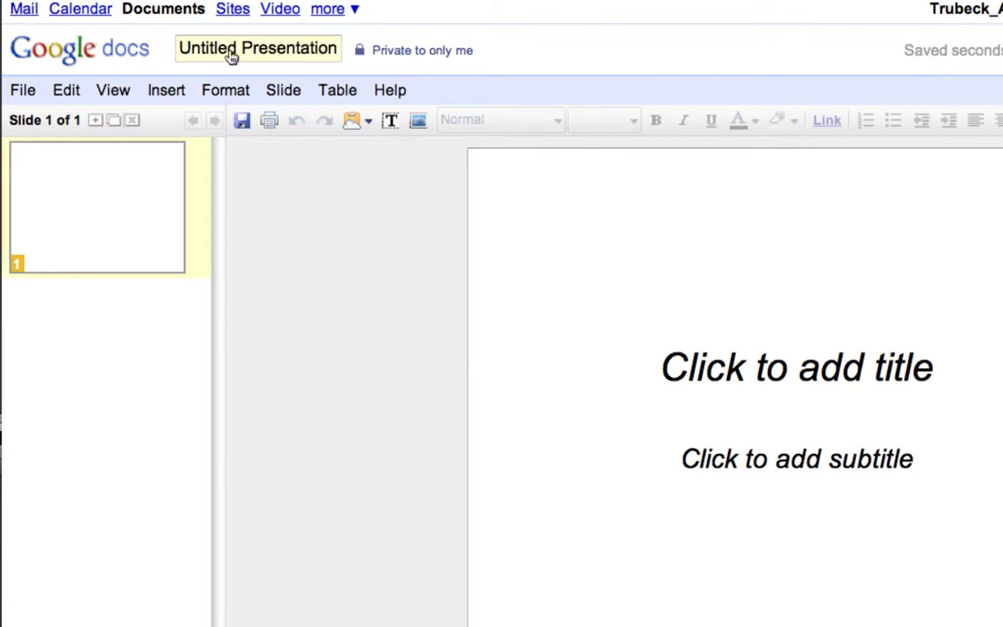
Step: Rename 'Untitled Presentation' to the student's name, period 2 and 'Spanish Inquisition'
click(282, 58)
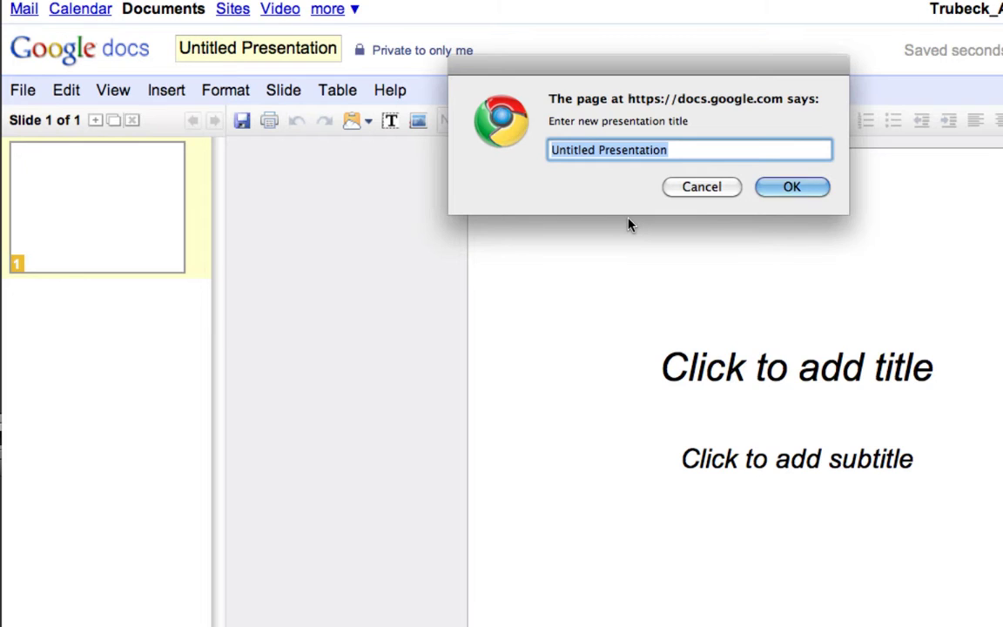
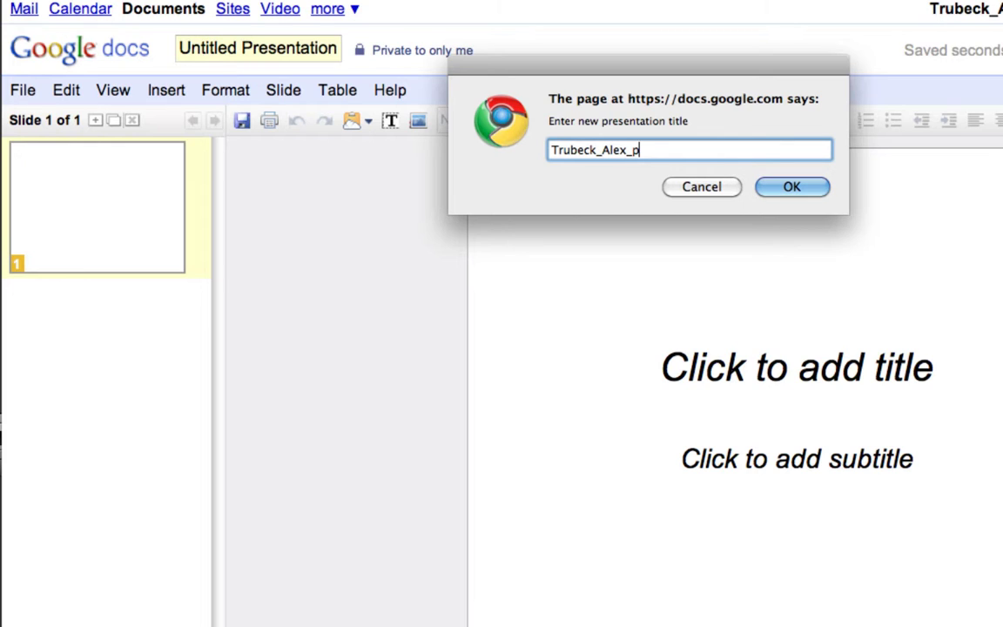
text(2_Spanish Inqu)
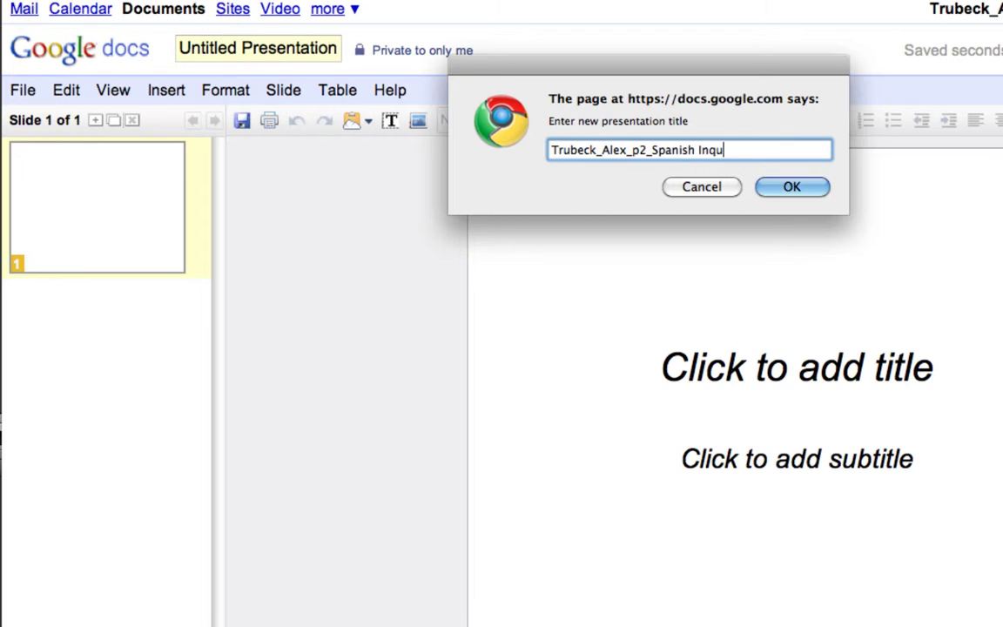
text(isition)
click(788, 189)
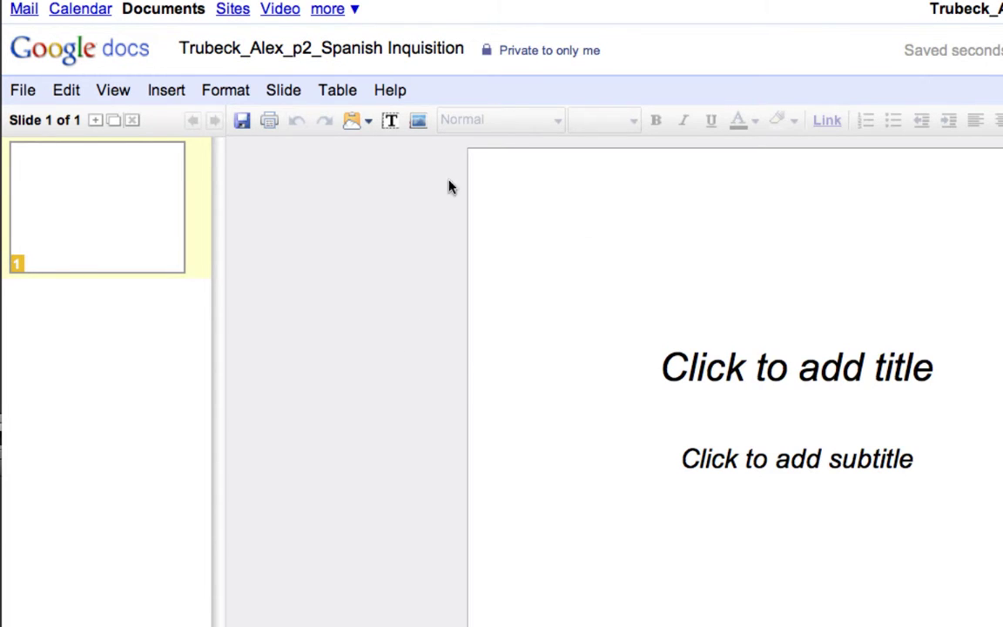
click(167, 100)
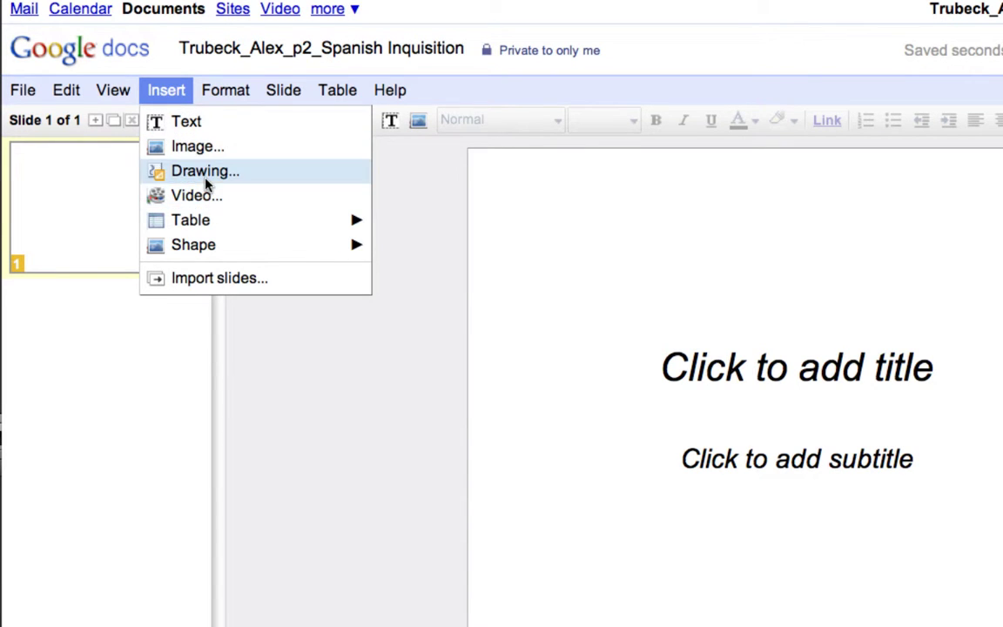
Step: Type 'The Spanish Inquisition' into slide 1's title placeholder, correcting a stray 'A'
mouse_move(212, 248)
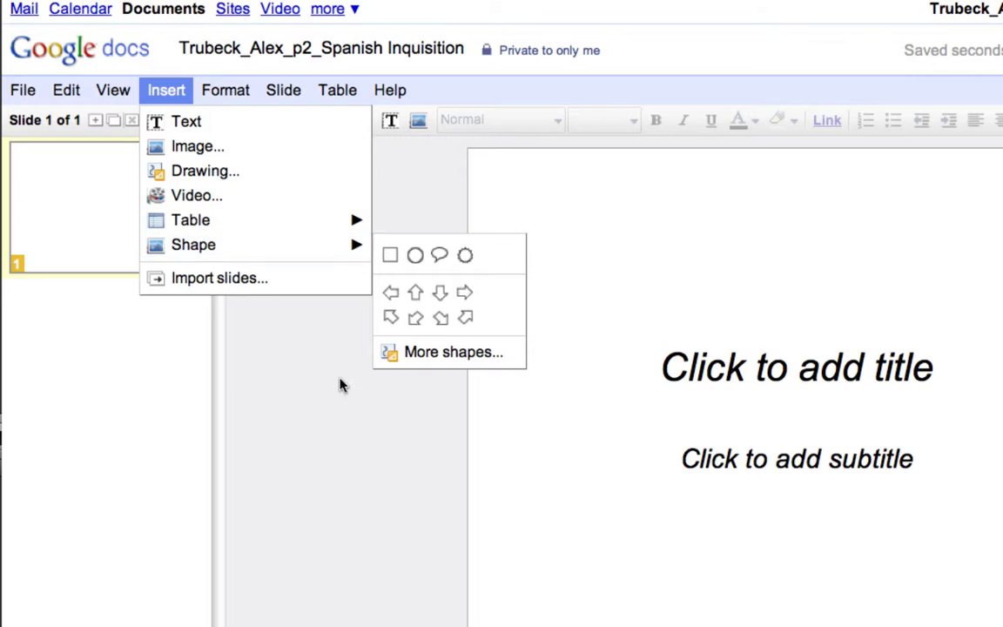
click(349, 414)
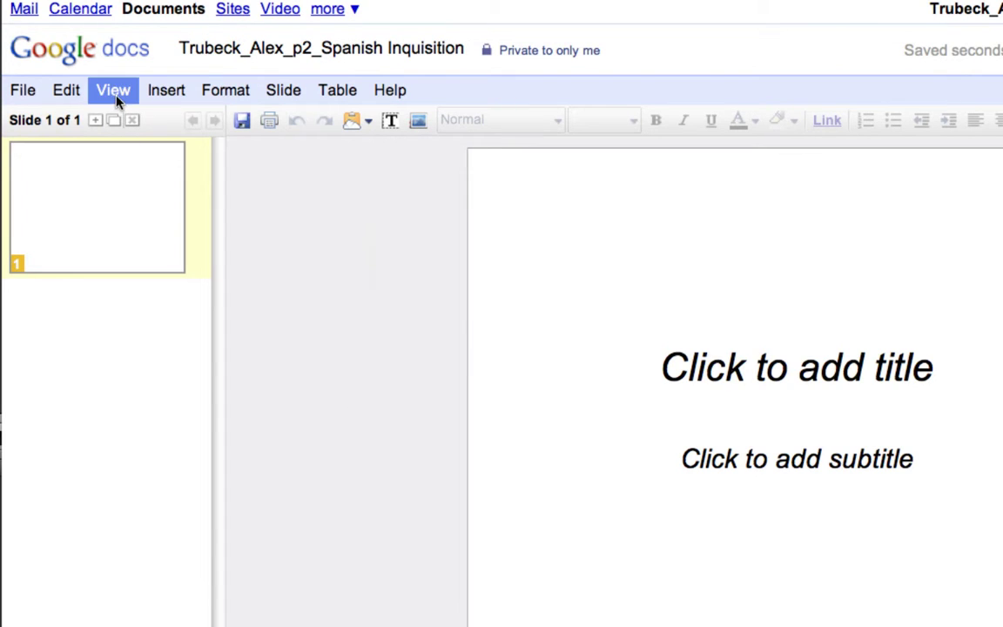
click(726, 364)
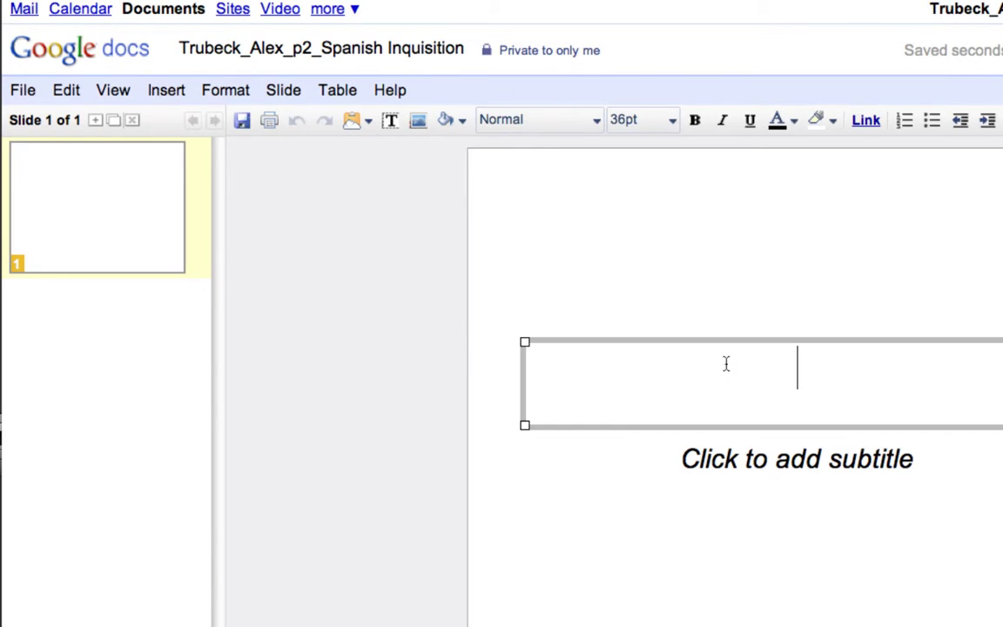
text(The A)
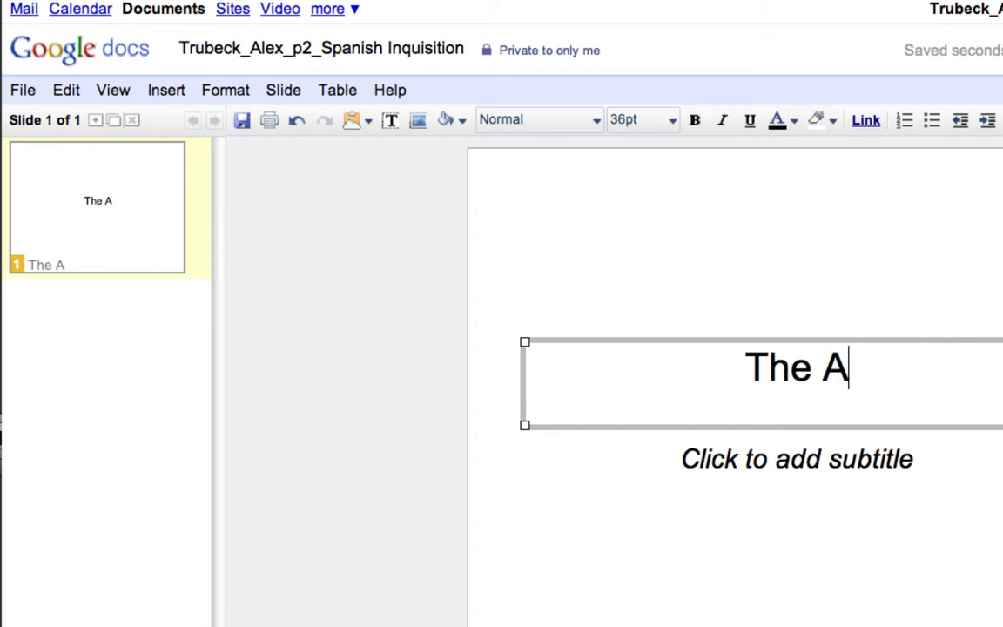
key(BackSpace)
text(Spanish )
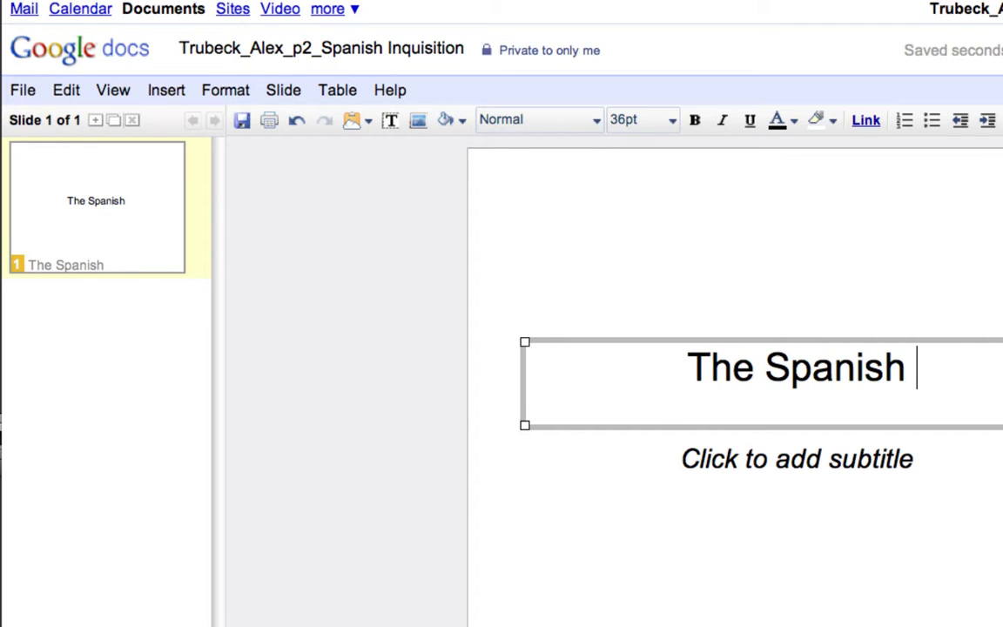
text(Inquisition)
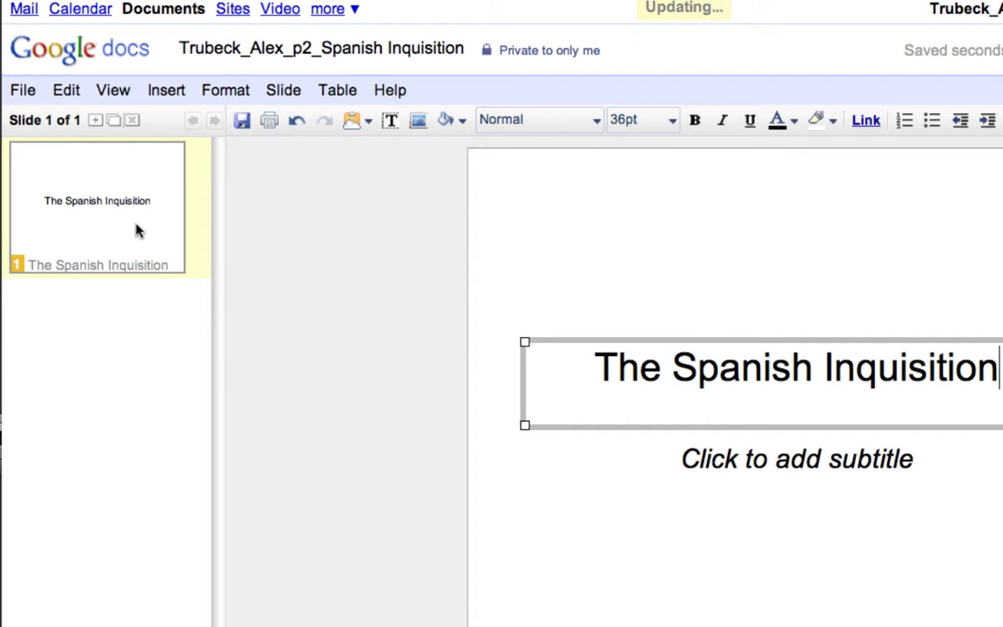
click(280, 94)
Step: Add a Text-layout slide titled 'Part 1' with body text 'The Trials'
click(295, 122)
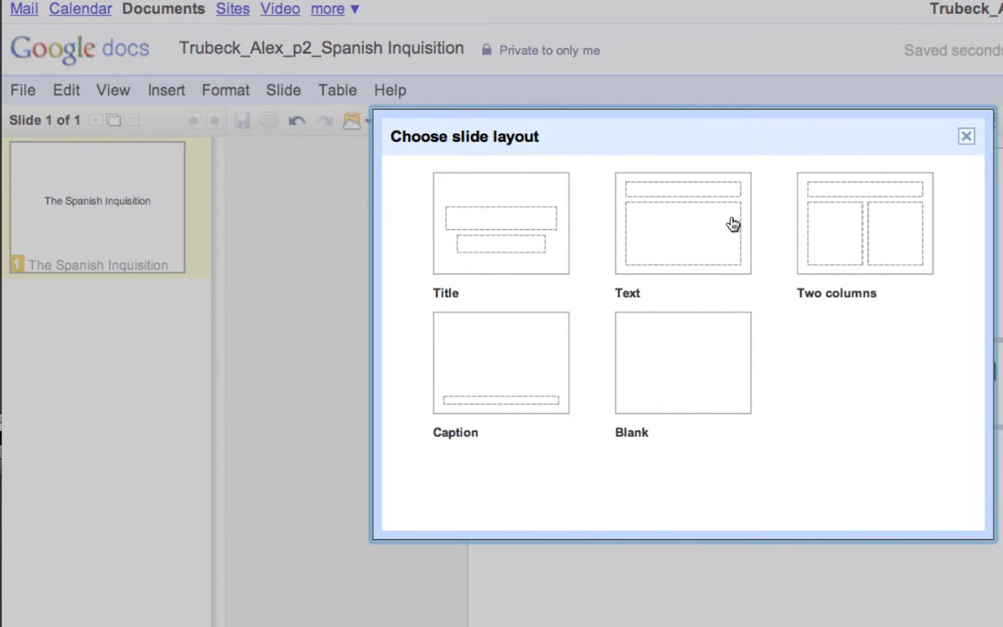
click(687, 231)
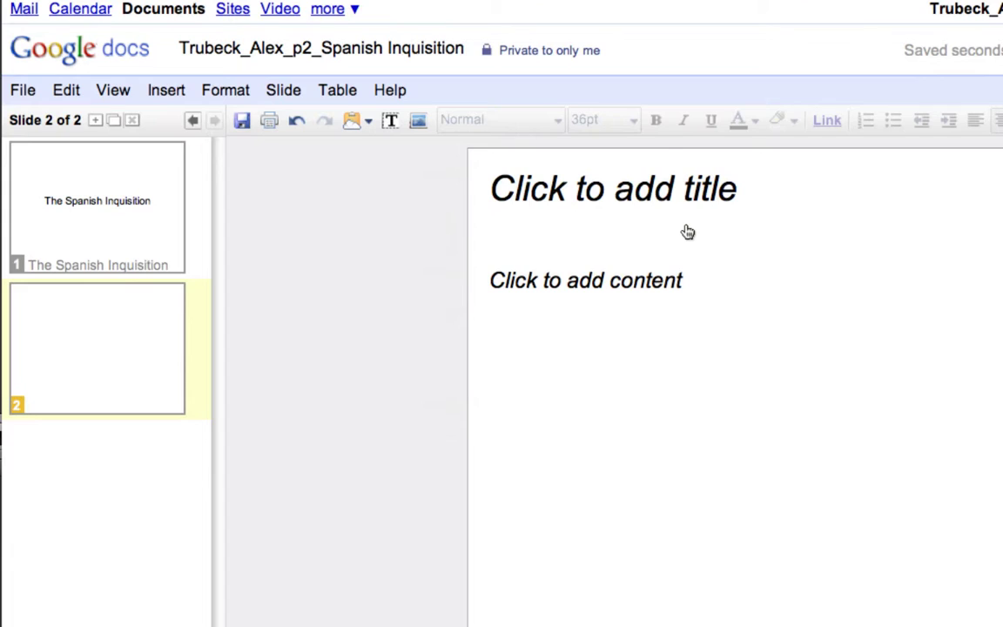
click(596, 181)
text(Part )
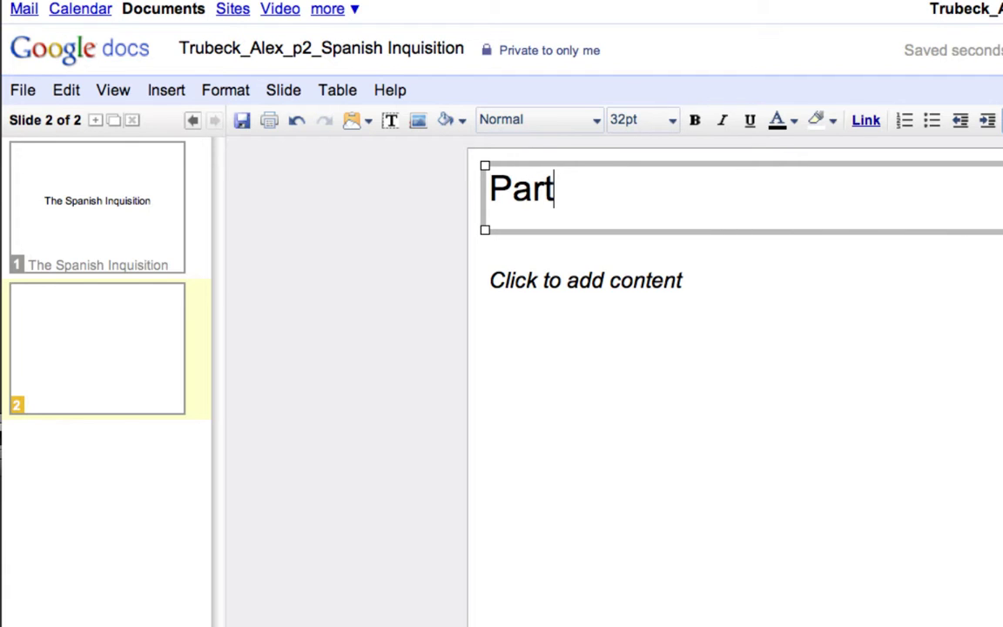
text(1)
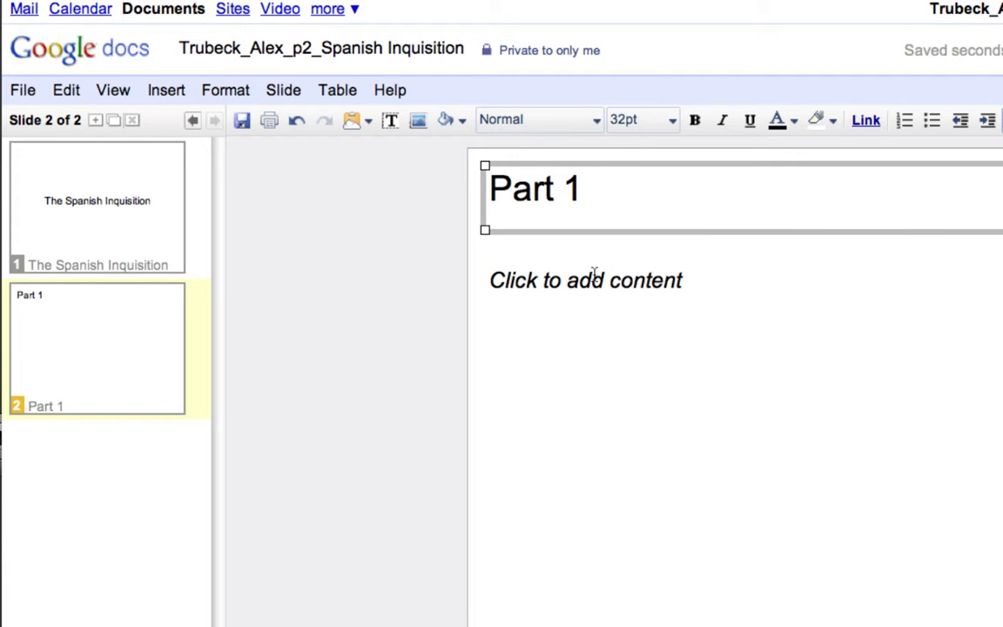
click(594, 277)
text(T)
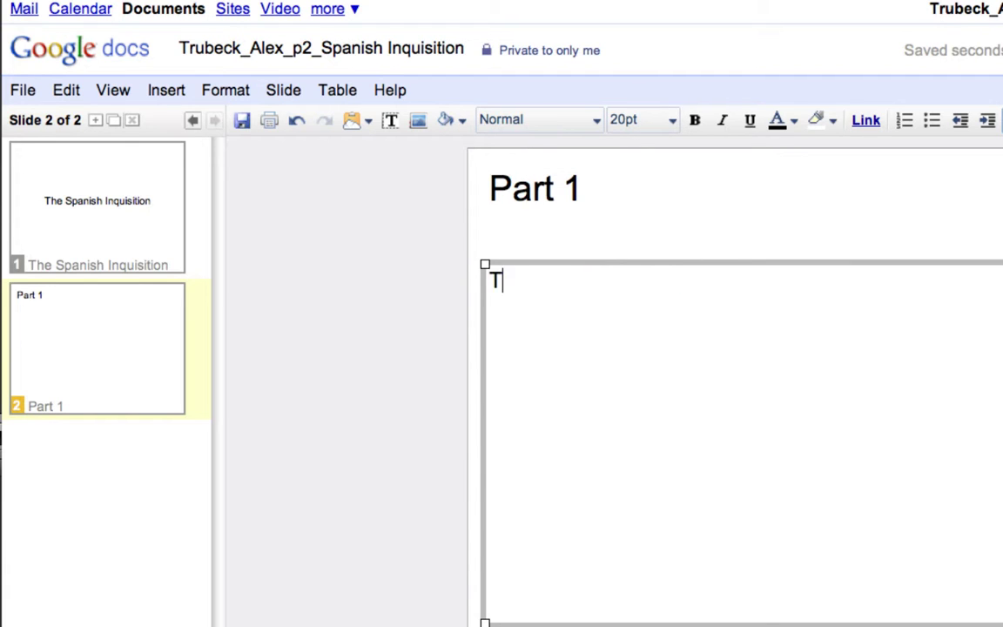
text(he Trials)
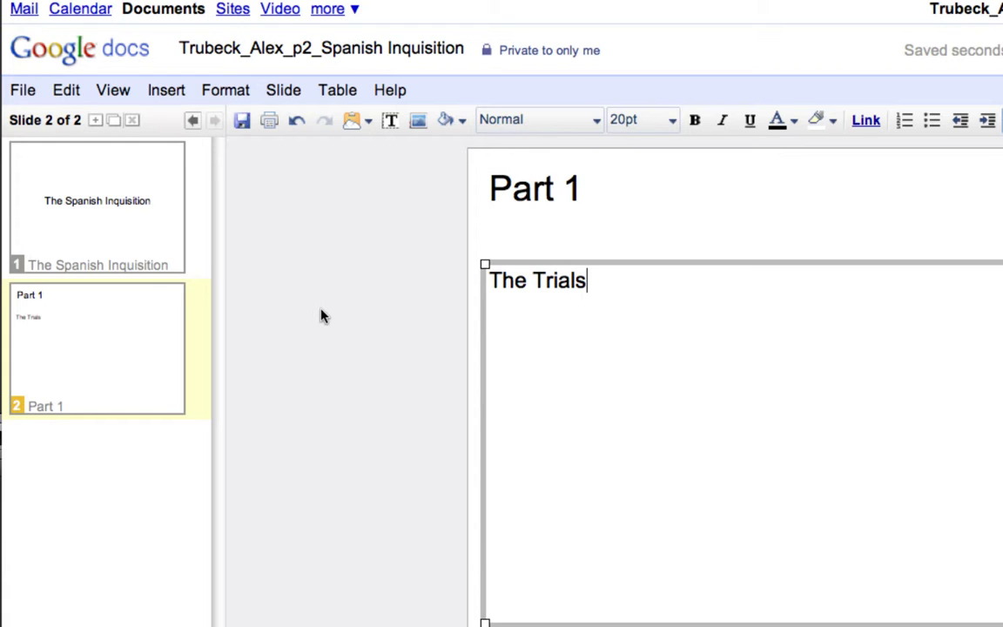
click(322, 314)
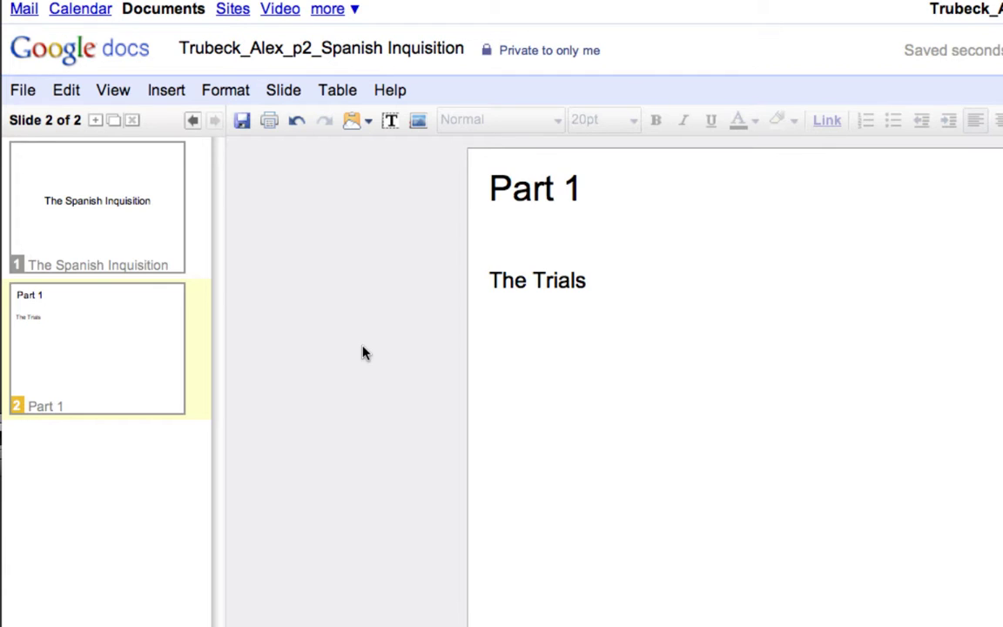
click(739, 450)
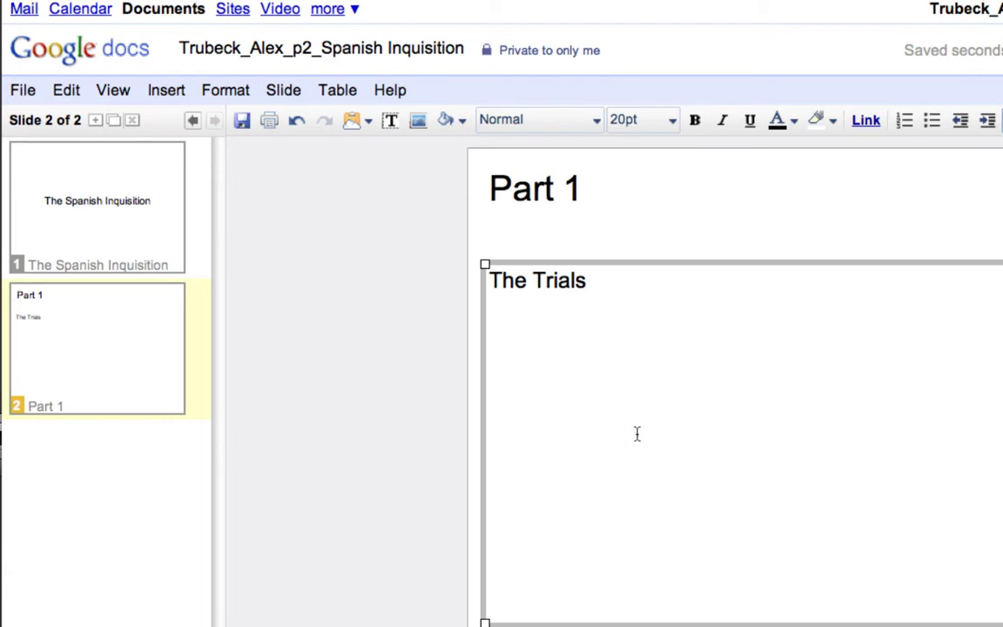
click(366, 435)
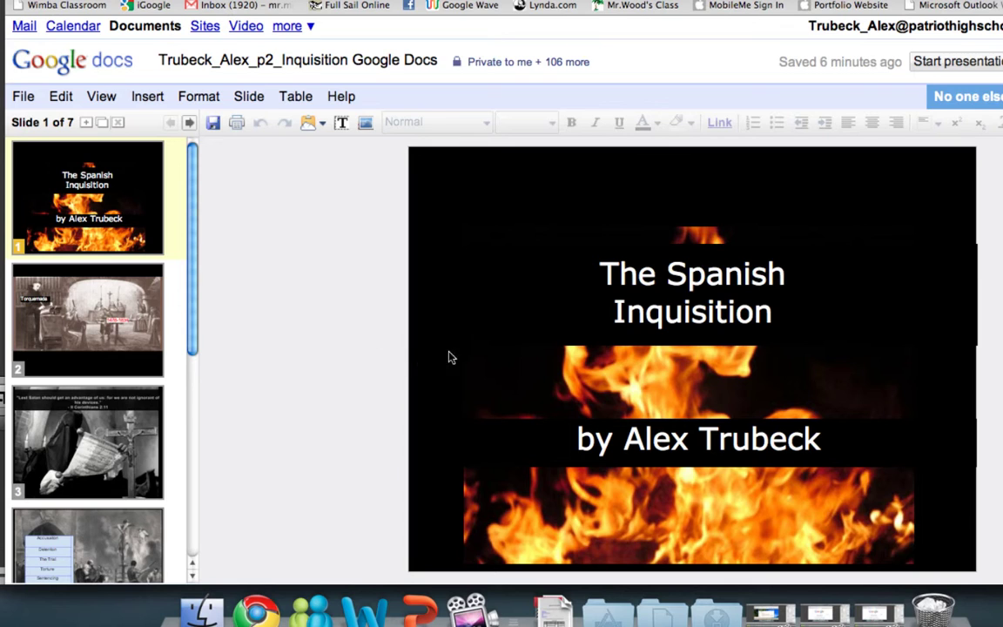
Step: Inspect the title slide's elements, deleting the title's black box and then undoing it
click(645, 372)
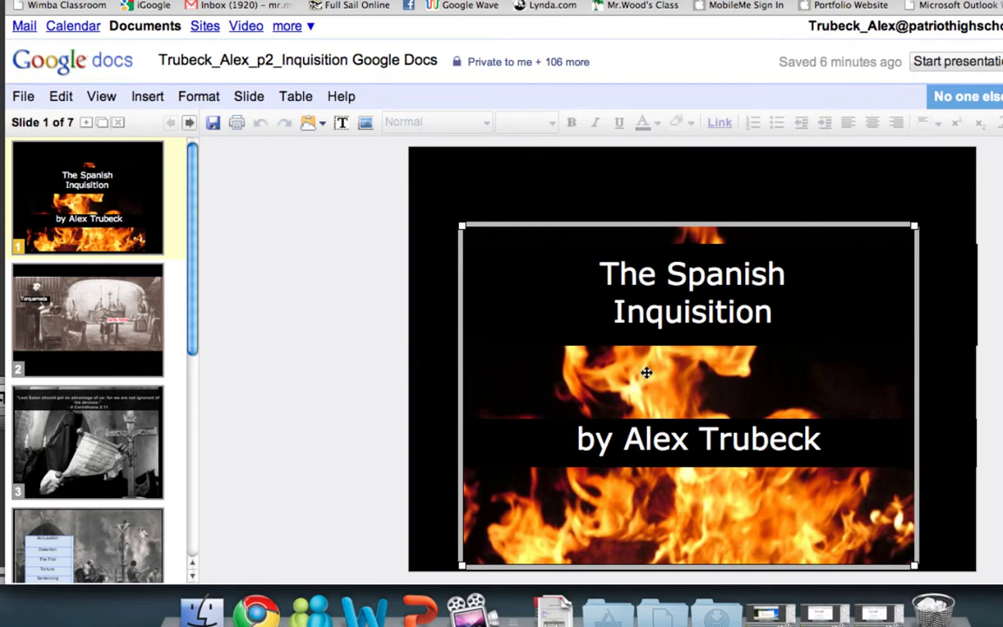
click(568, 318)
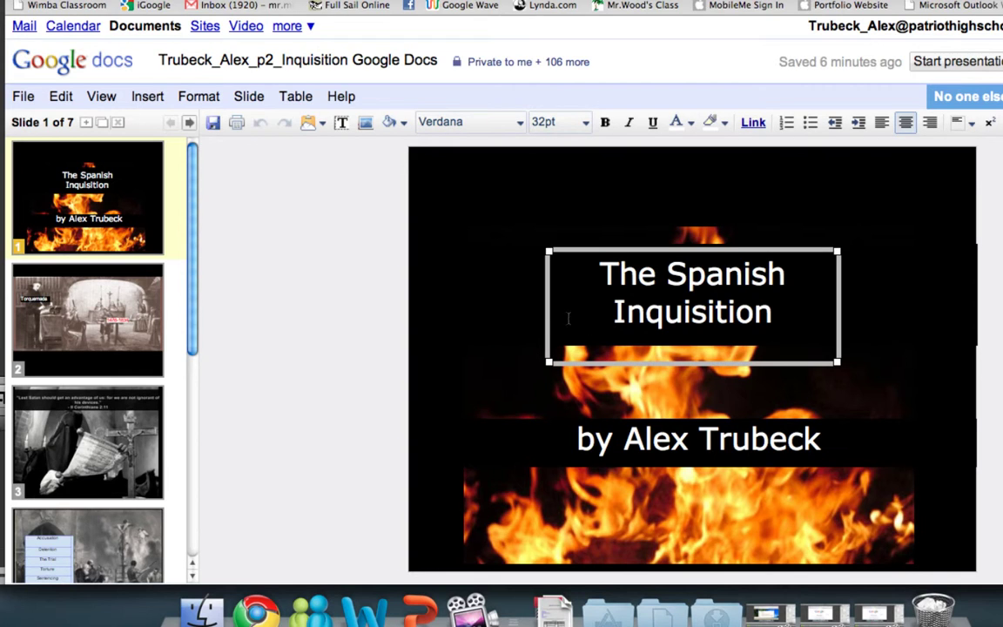
click(529, 436)
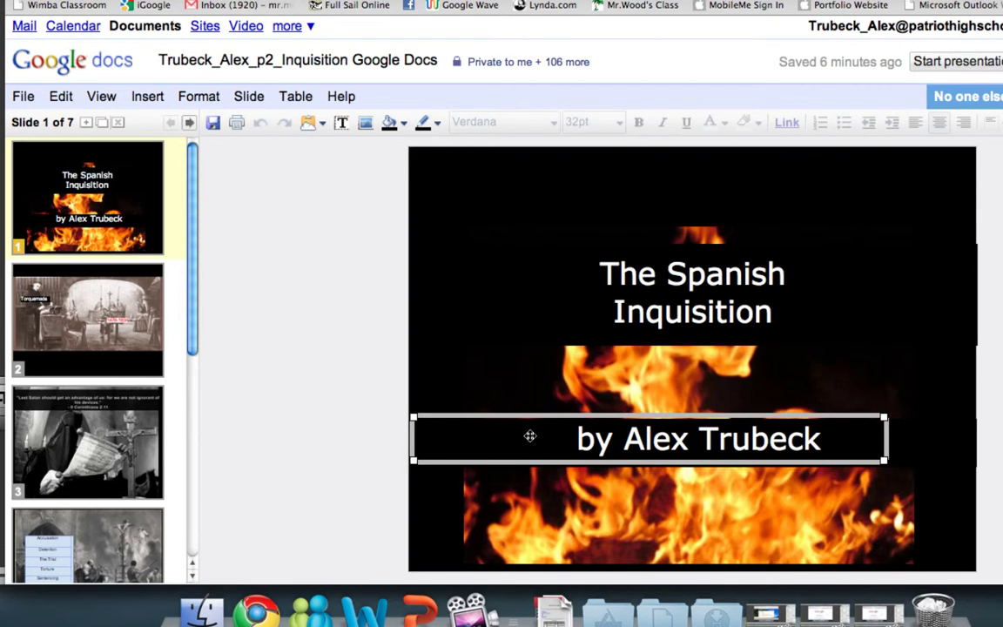
click(518, 328)
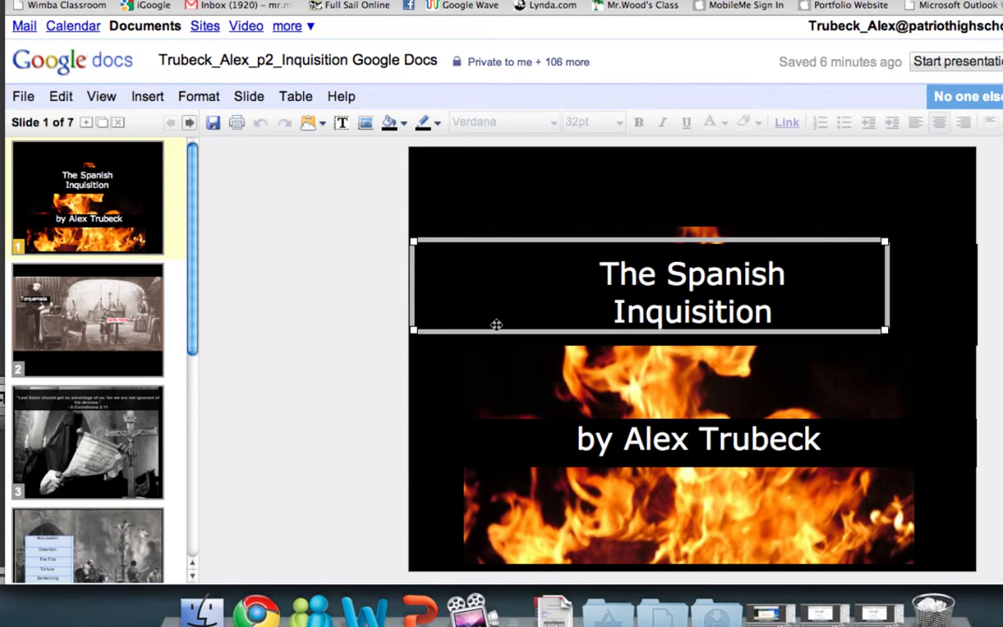
key(BackSpace)
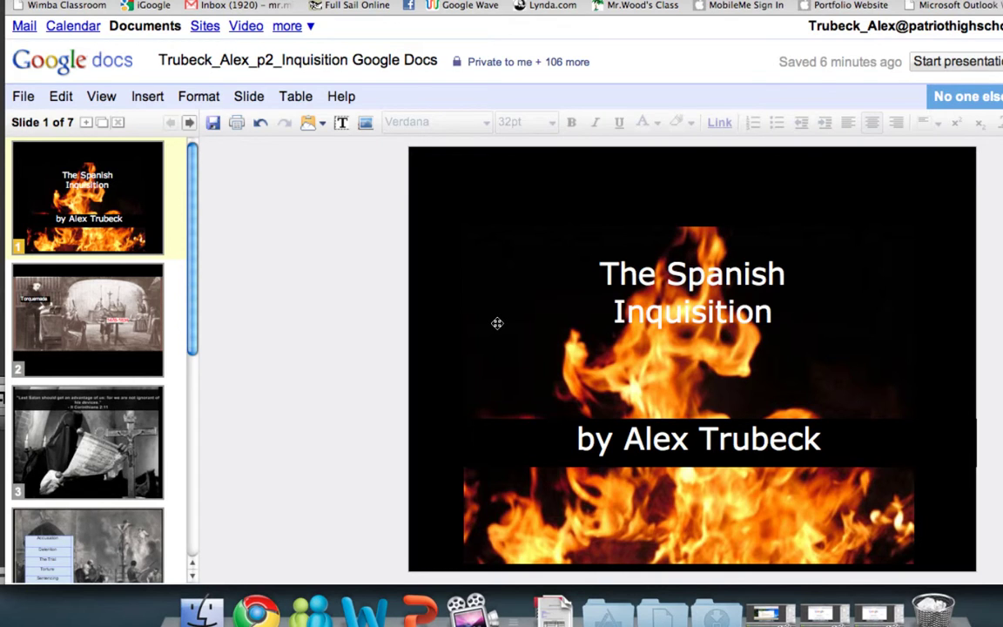
key(ctrl+z)
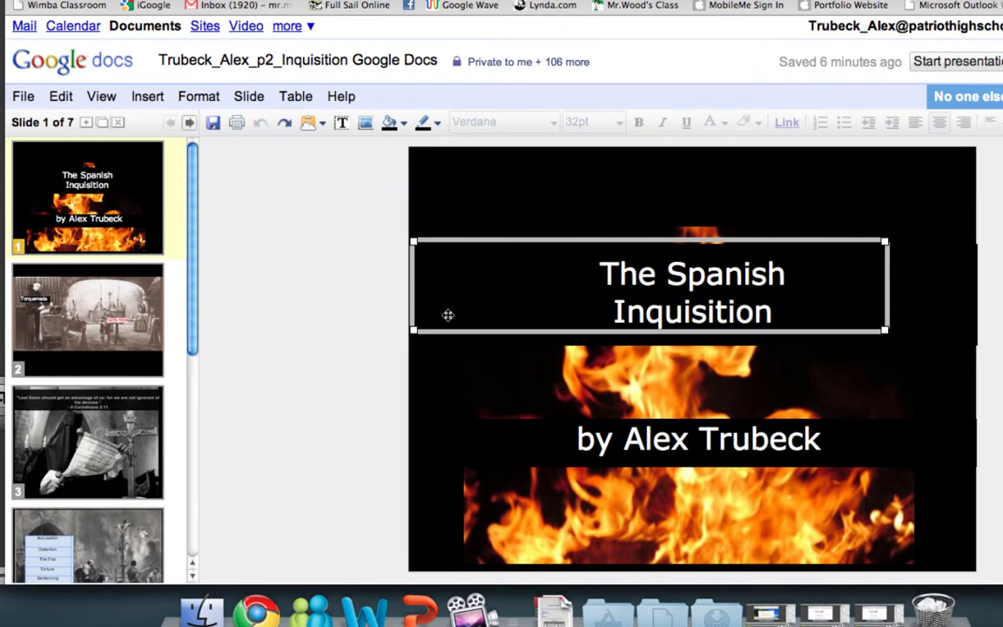
click(380, 310)
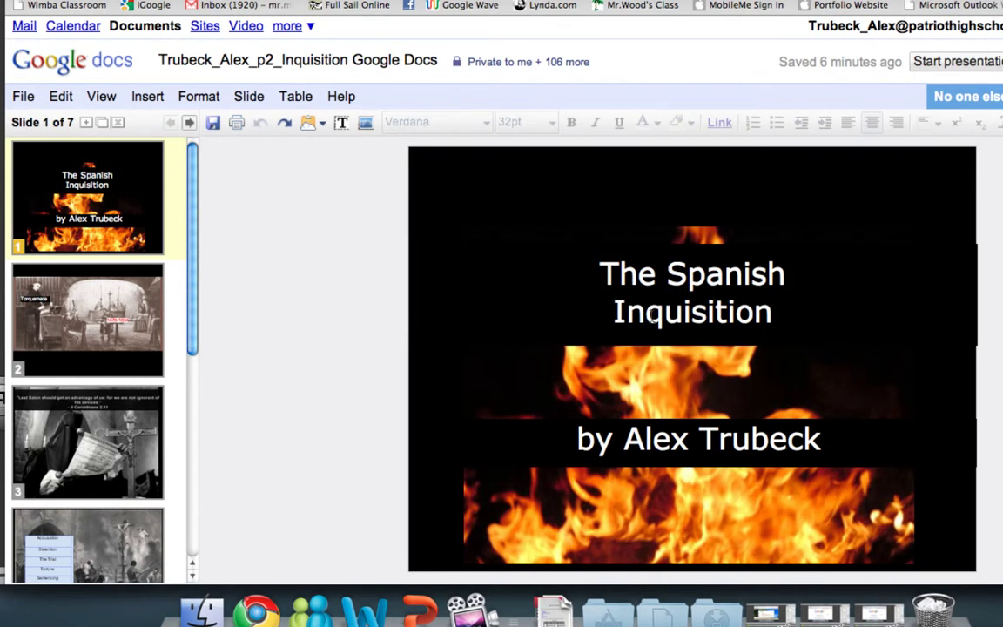
Step: View slides 2 through 4, including the Corinthians quote and the stages table
click(98, 326)
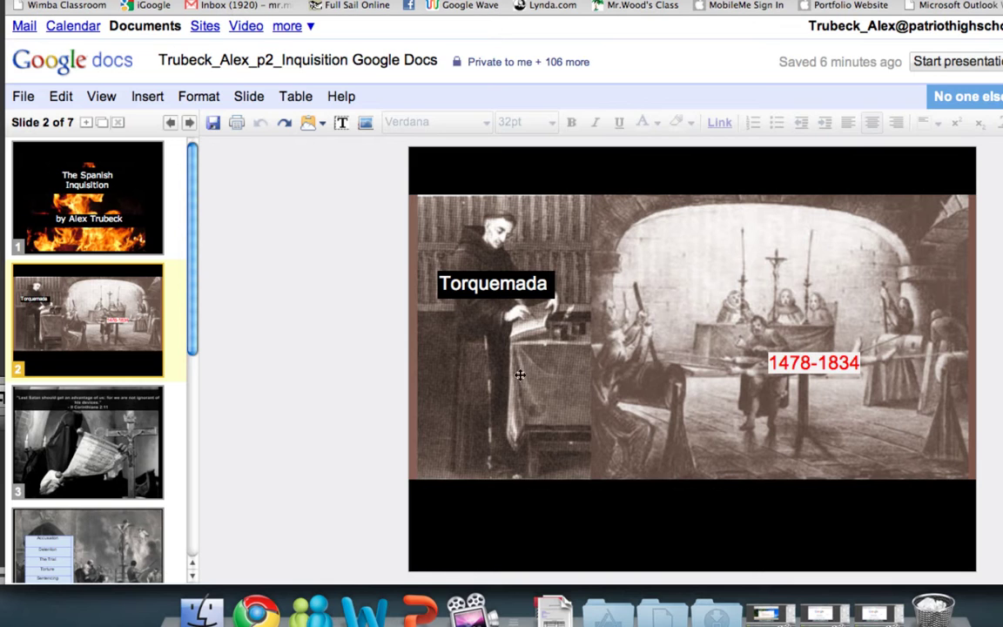
click(94, 397)
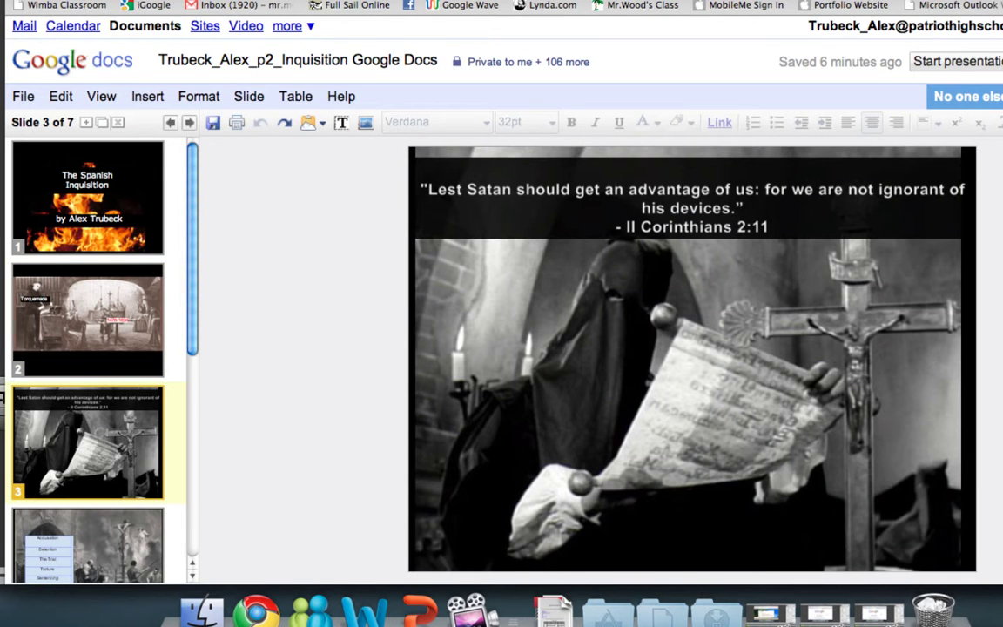
scroll(88, 435, down, 4)
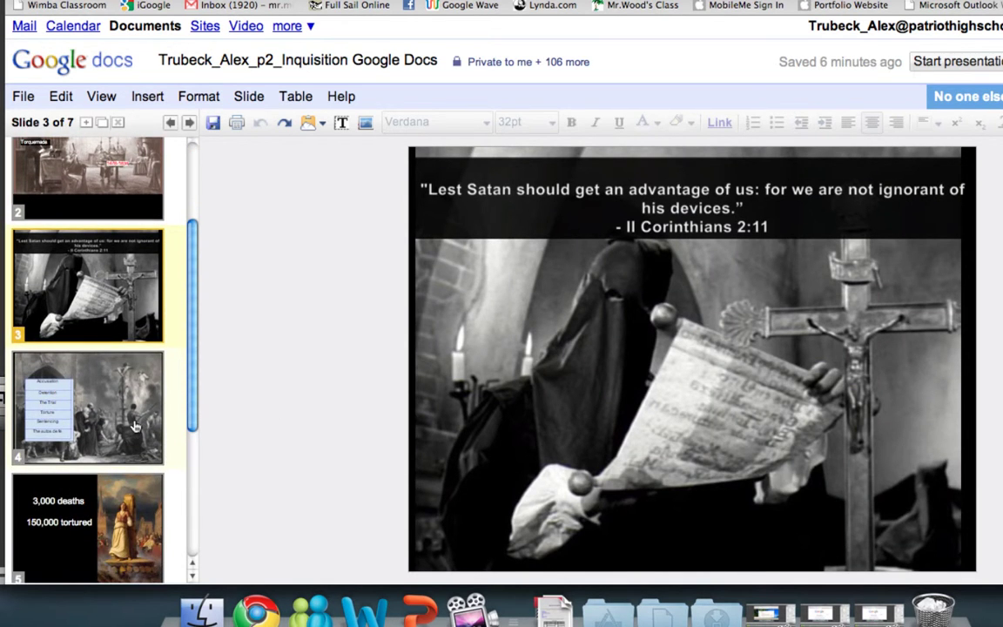
click(135, 425)
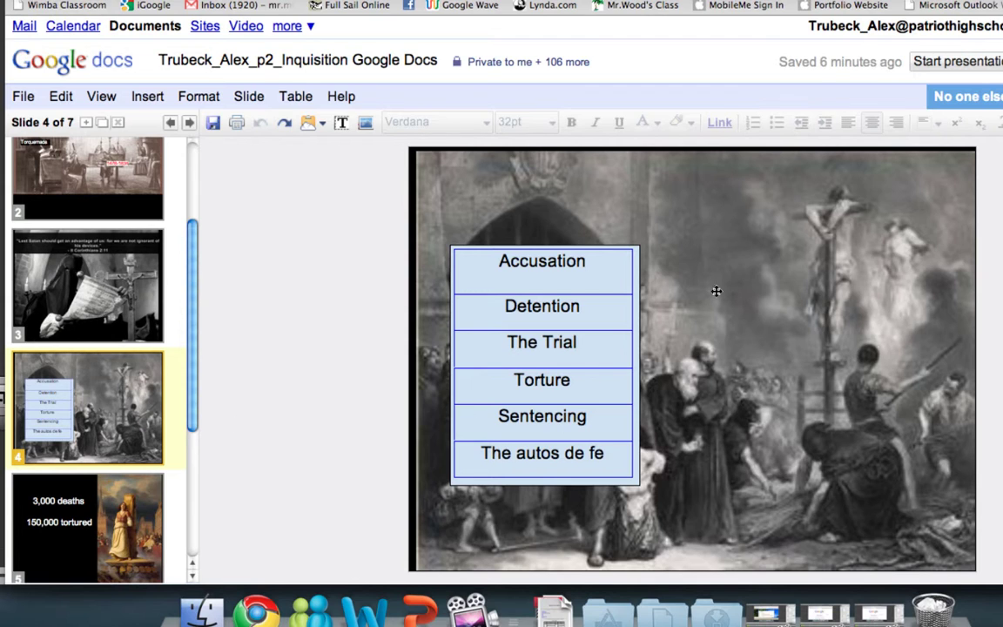
click(621, 374)
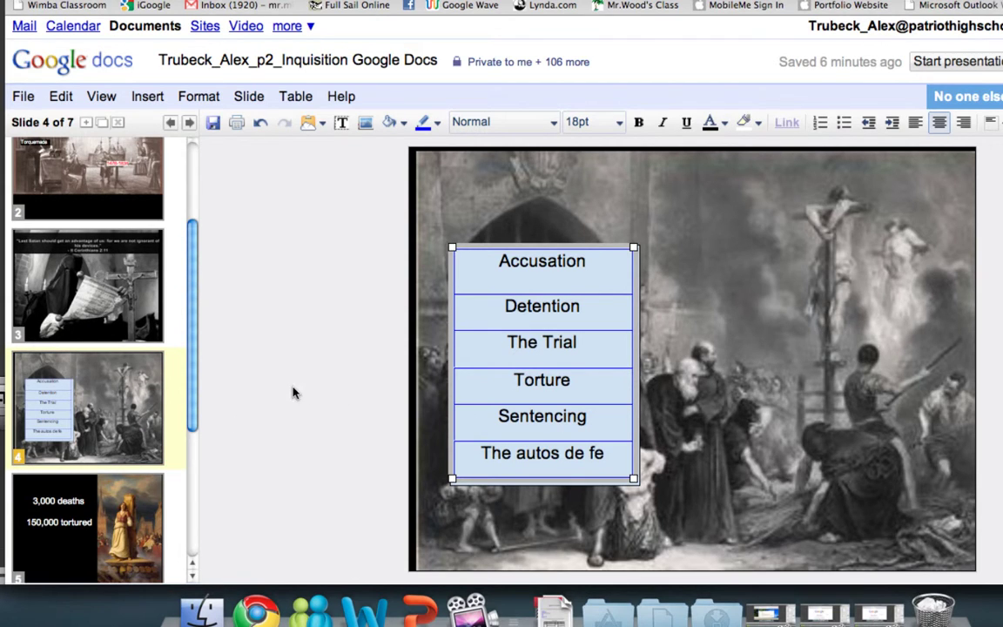
click(270, 355)
Step: View slides 5 to 7 (death tolls, Amnesty International, citation), then return to the documents list
click(127, 501)
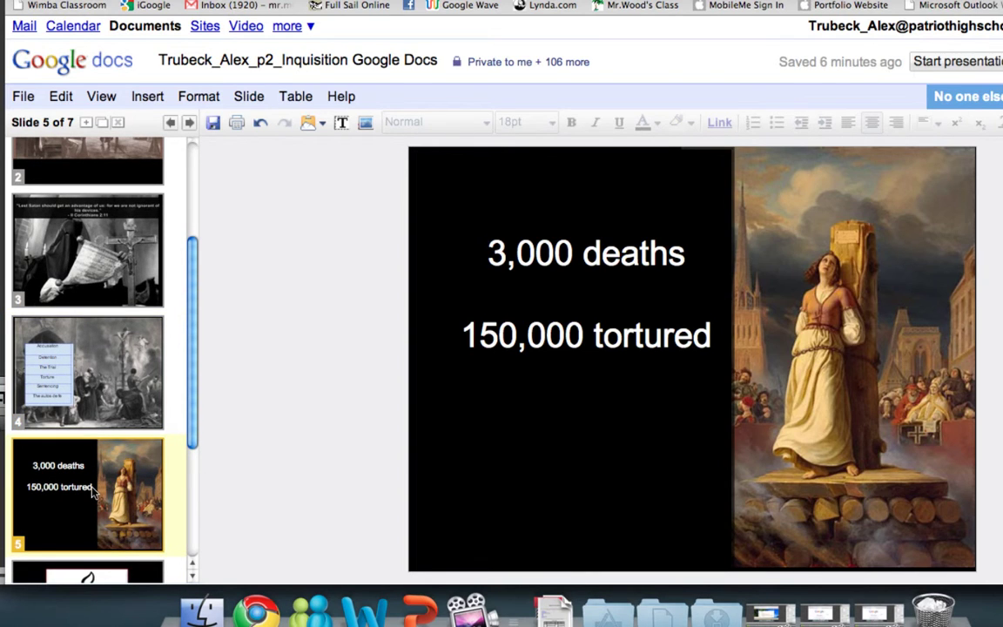
scroll(82, 437, down, 2)
click(90, 496)
scroll(91, 496, down, 2)
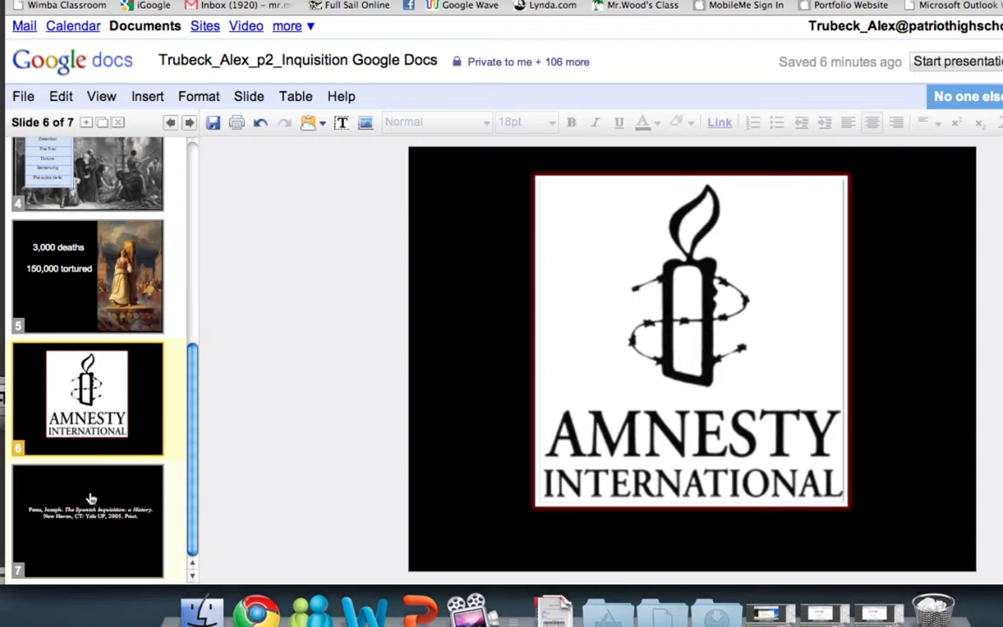
click(89, 498)
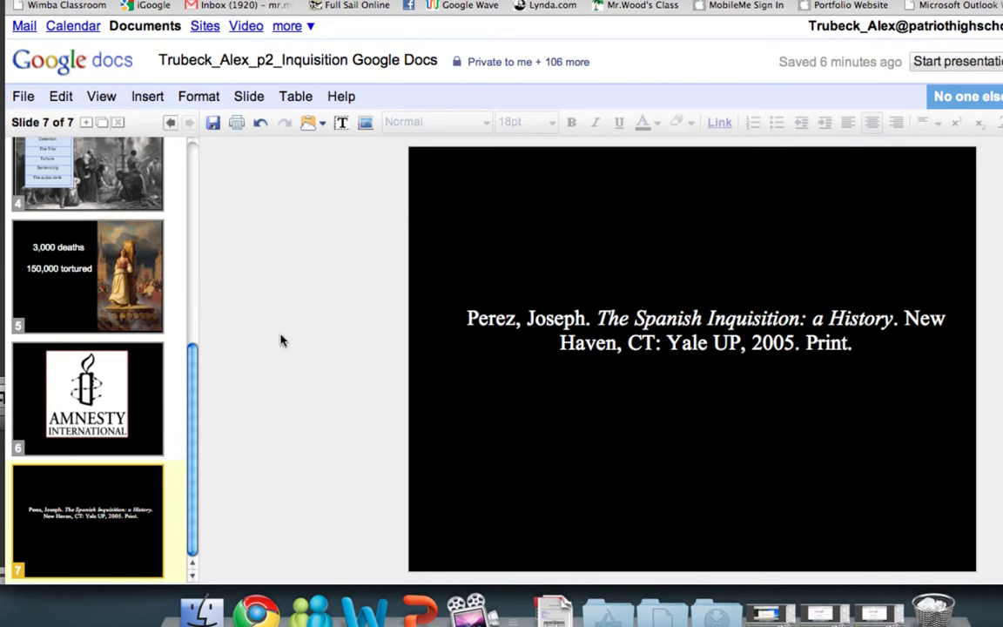
scroll(76, 353, up, 5)
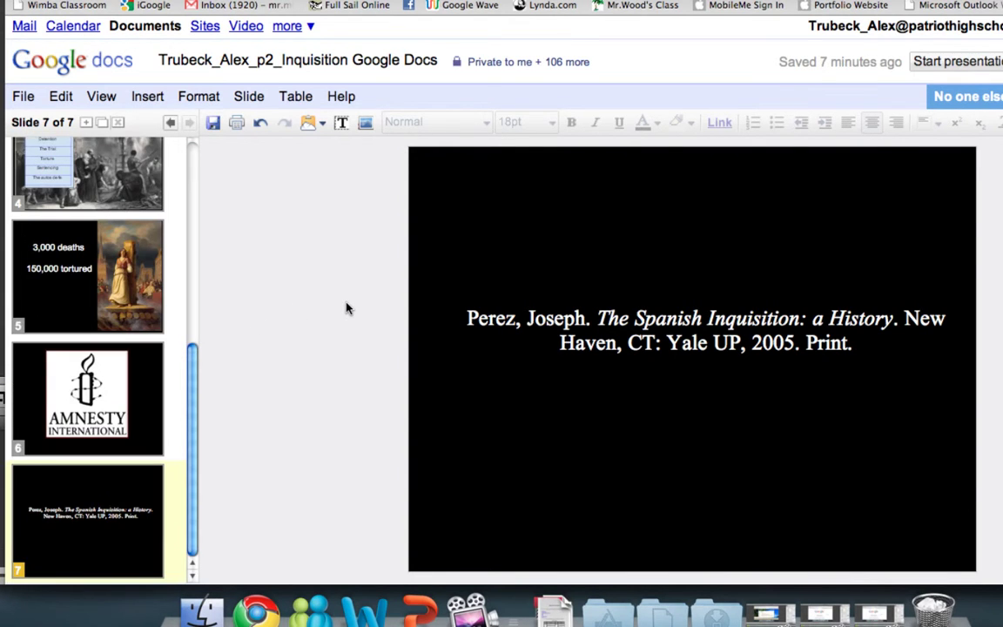
scroll(116, 396, up, 5)
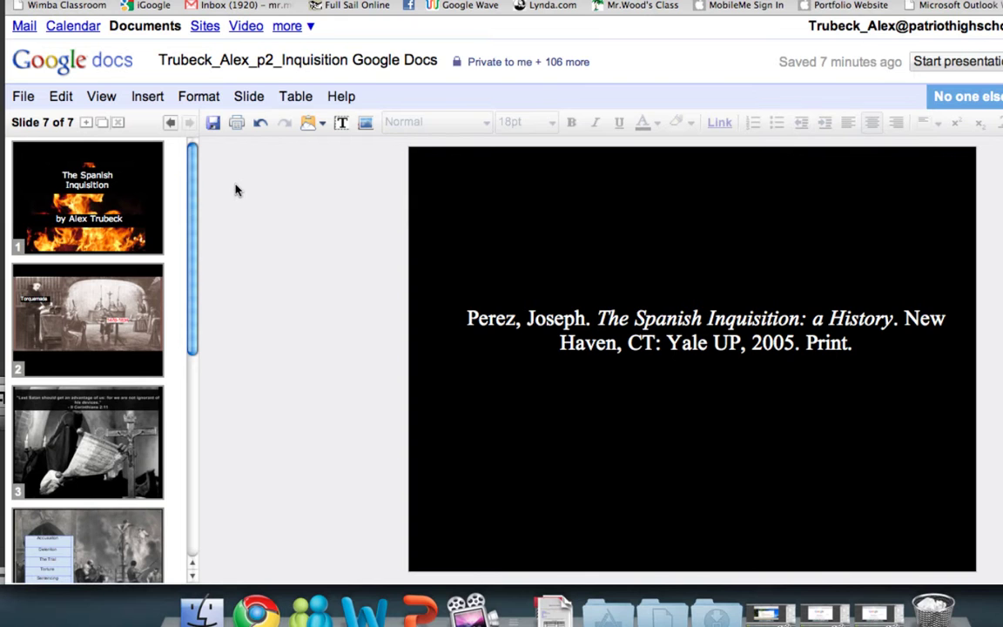
click(109, 64)
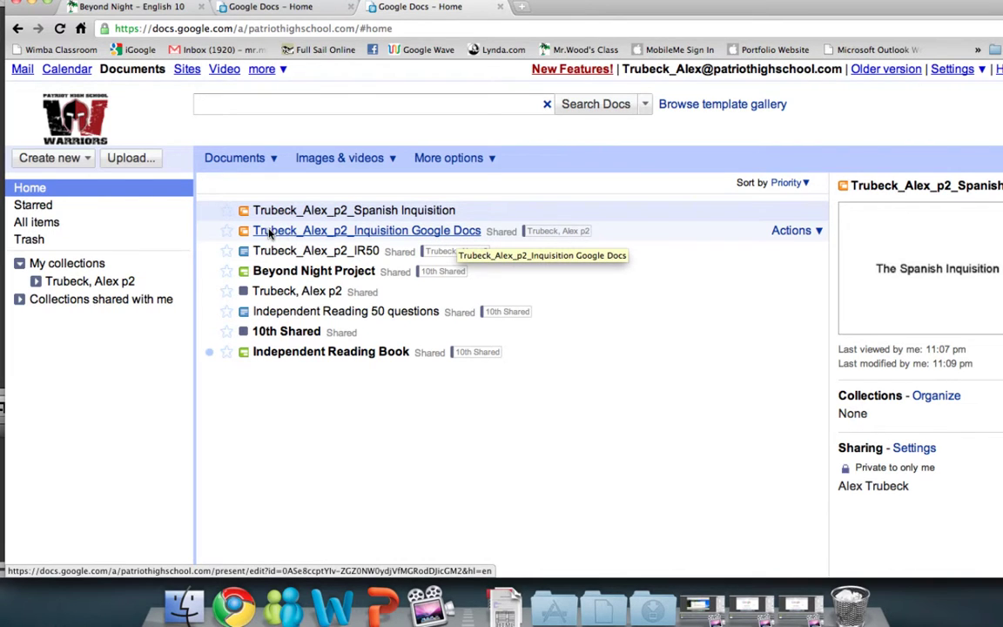
Step: Drag the Inquisition presentation into the student's period 2 collection and open that collection
drag(270, 233, 125, 287)
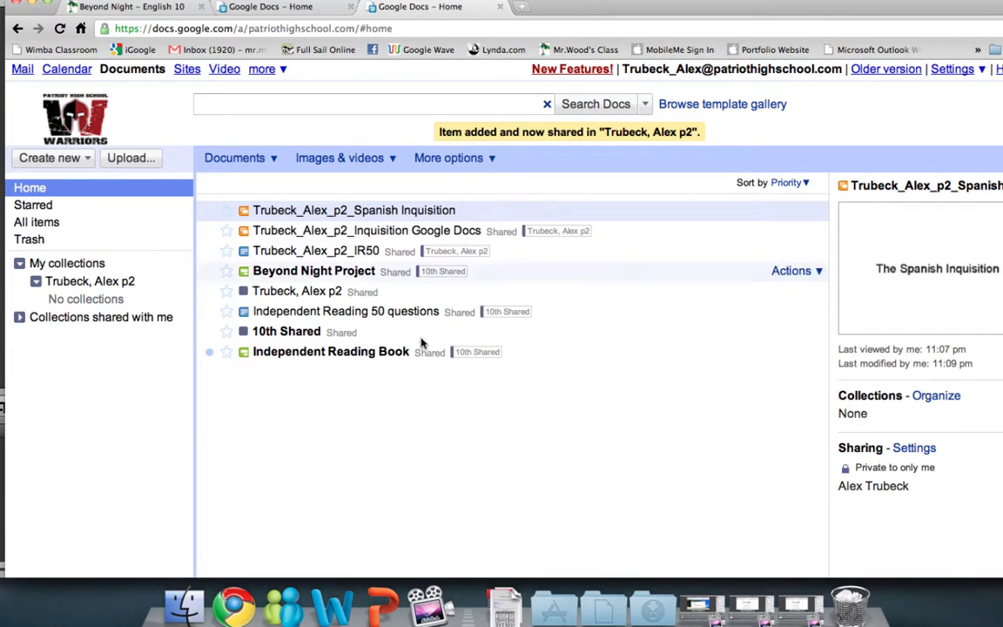
click(115, 286)
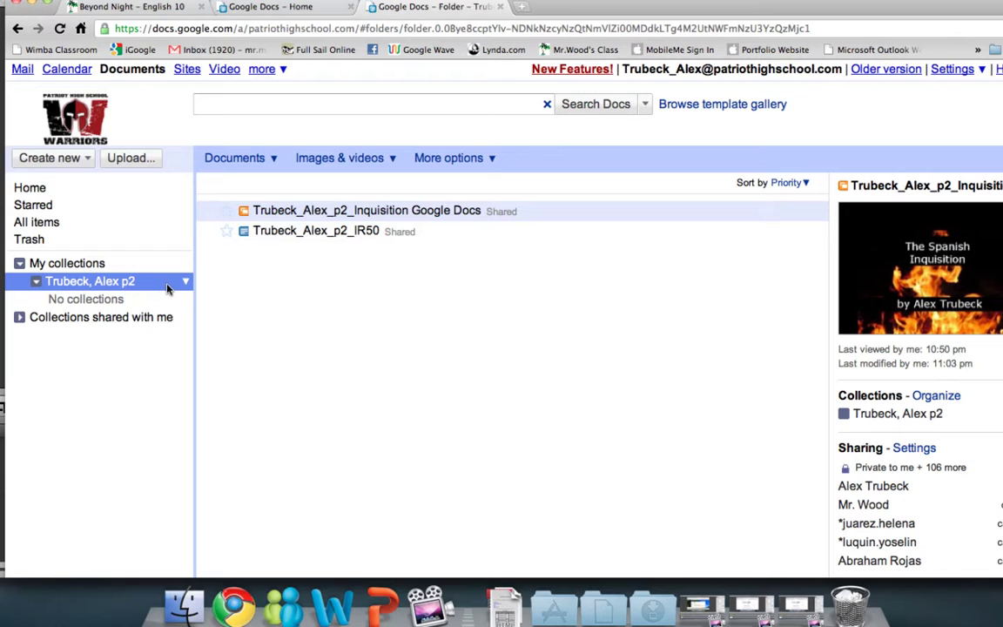
click(185, 282)
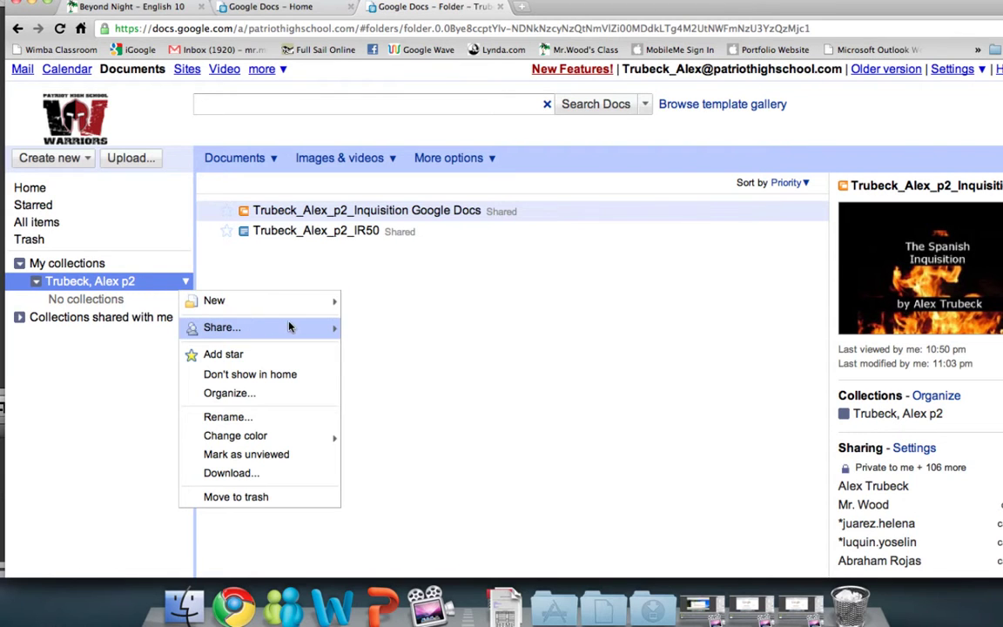
mouse_move(228, 328)
click(406, 327)
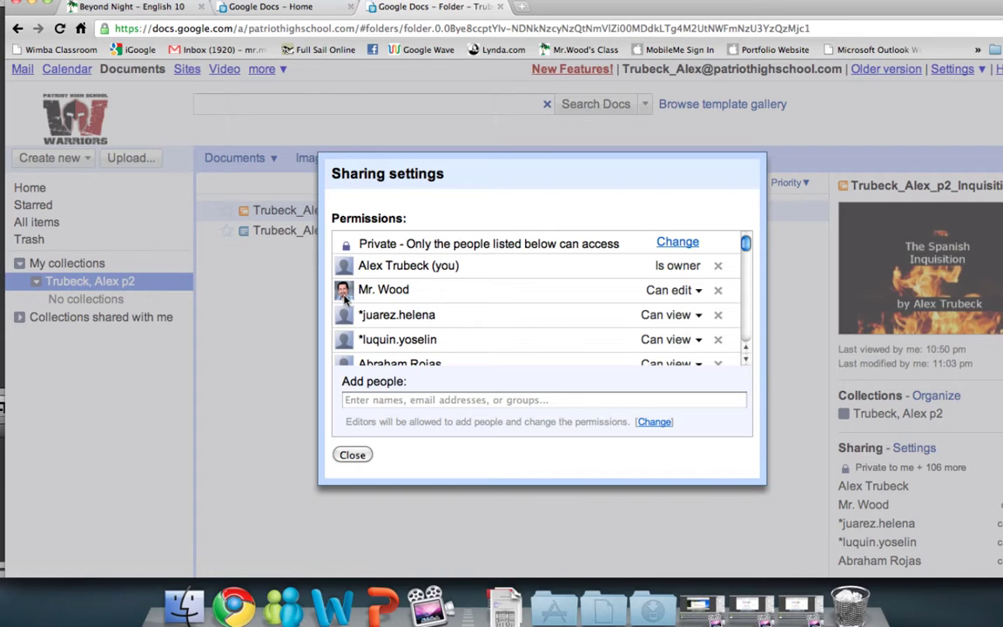
click(352, 455)
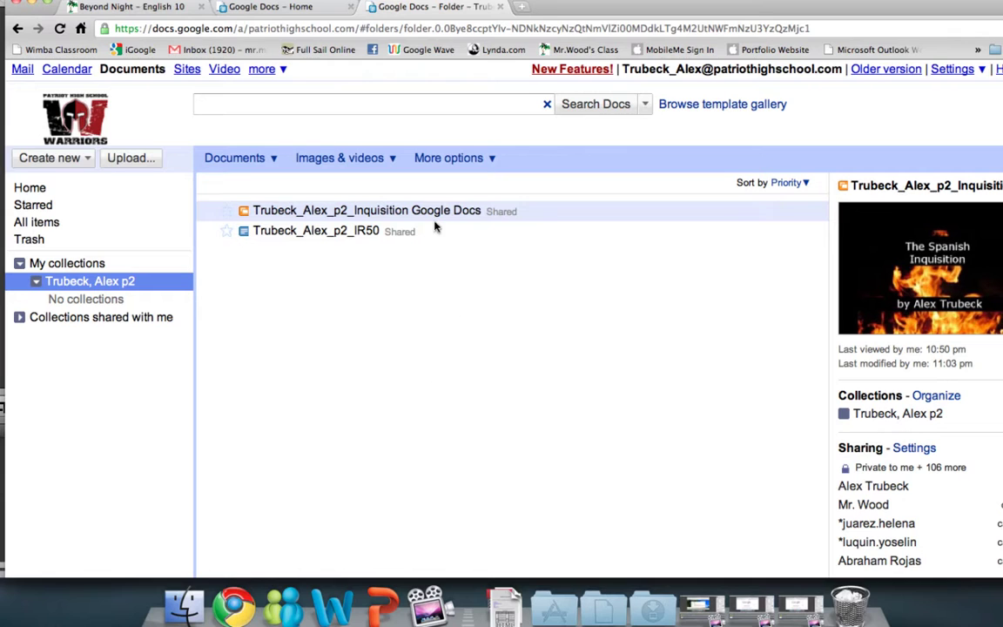
click(394, 210)
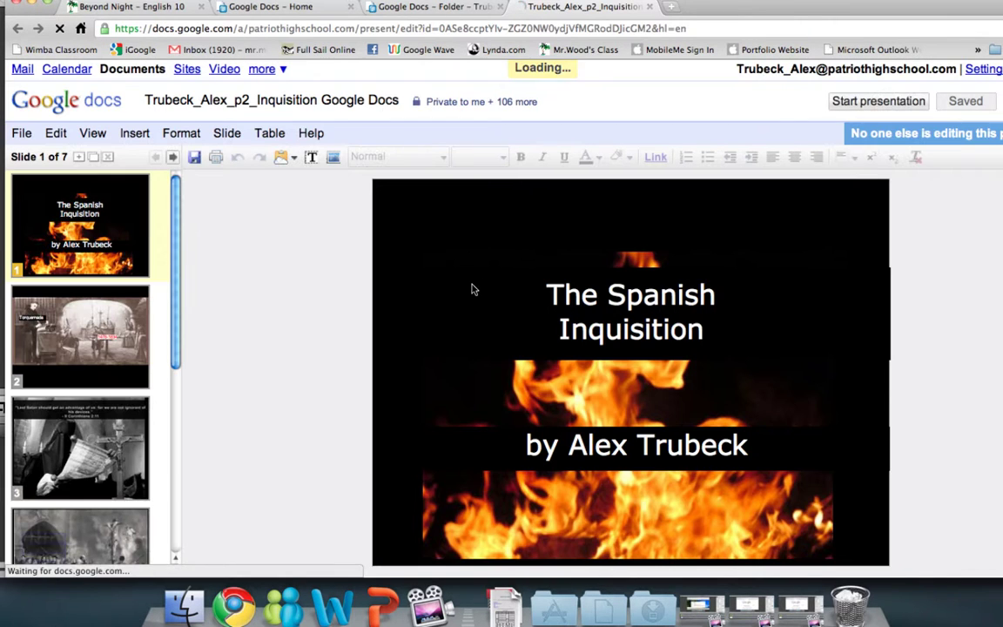
Step: Replace the surname in slide 1's byline with the student's surname and save now
click(701, 327)
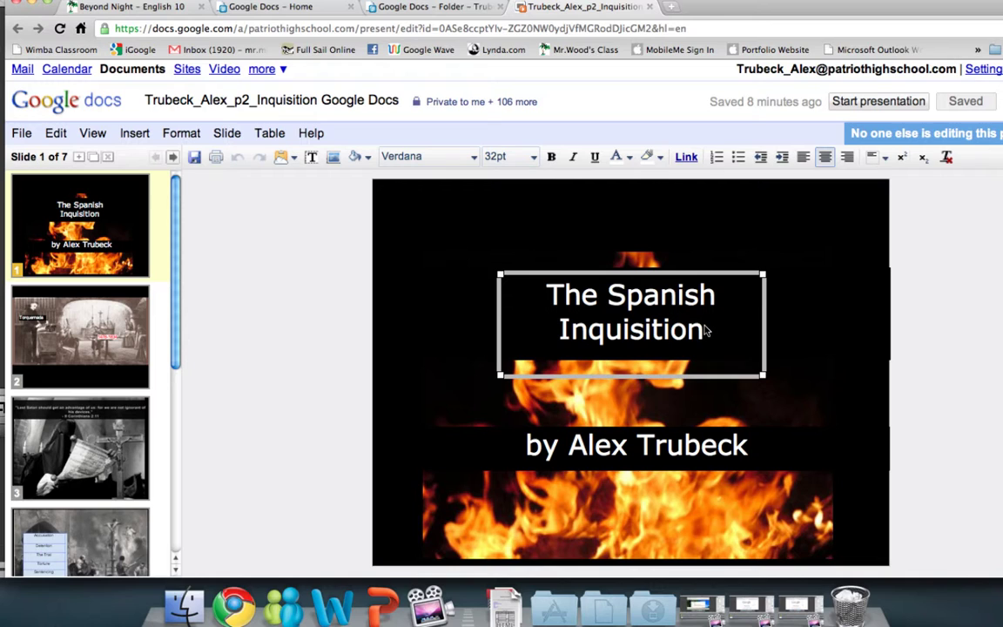
click(666, 450)
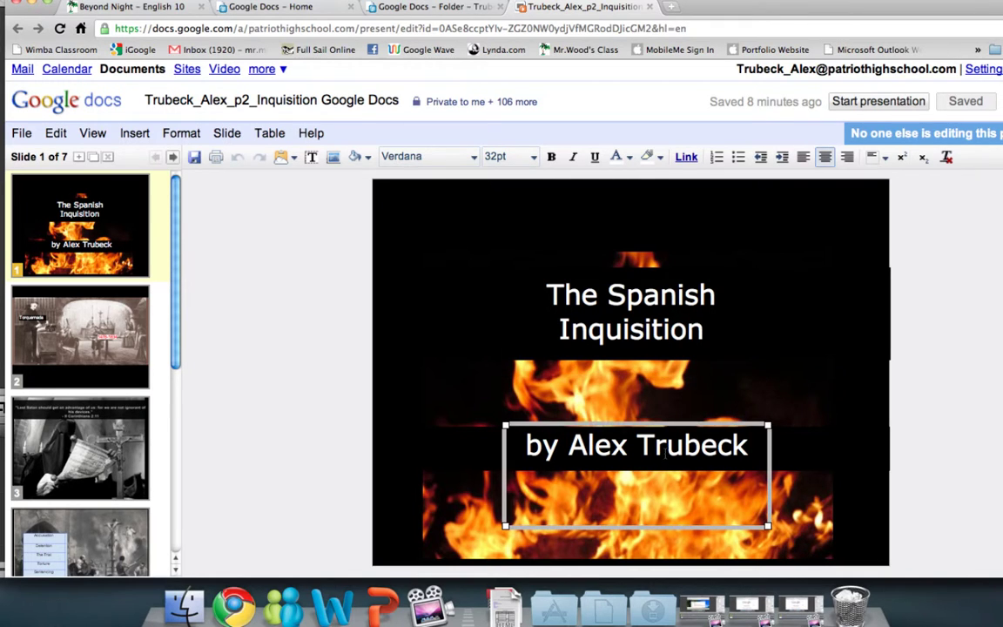
double_click(666, 450)
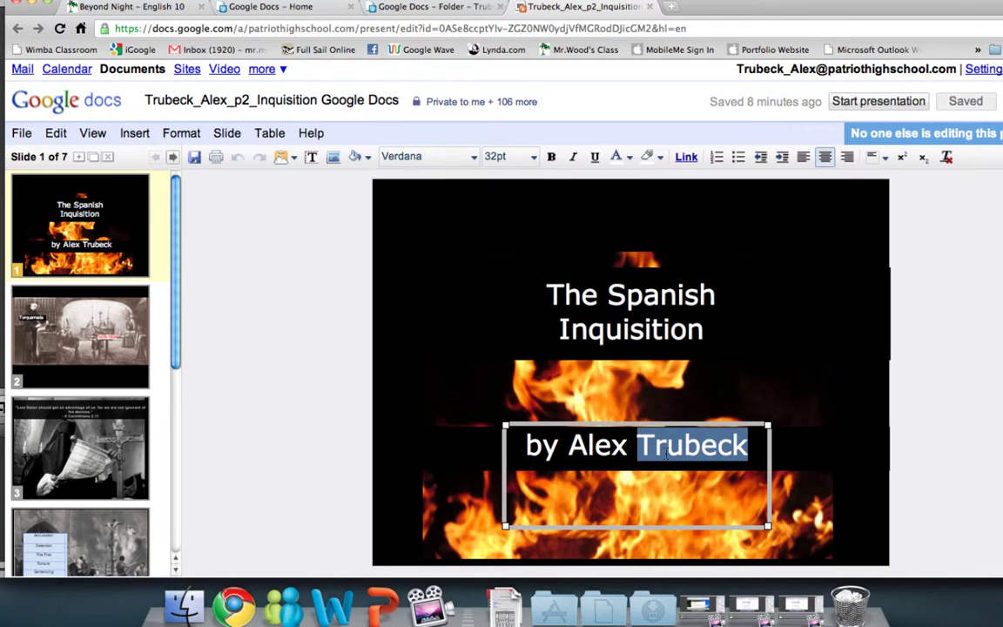
text(Tru)
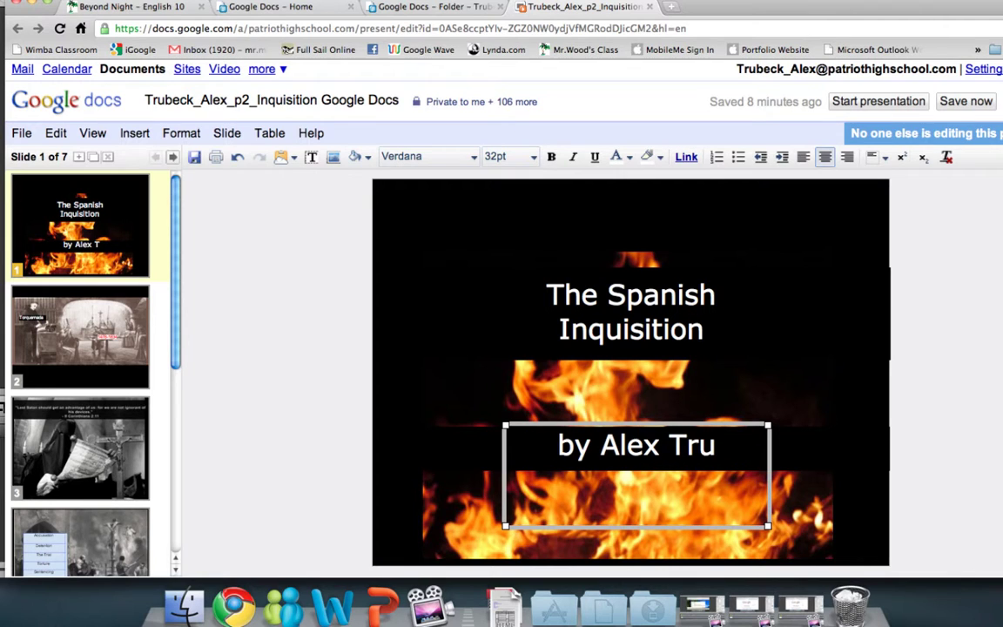
text(beck)
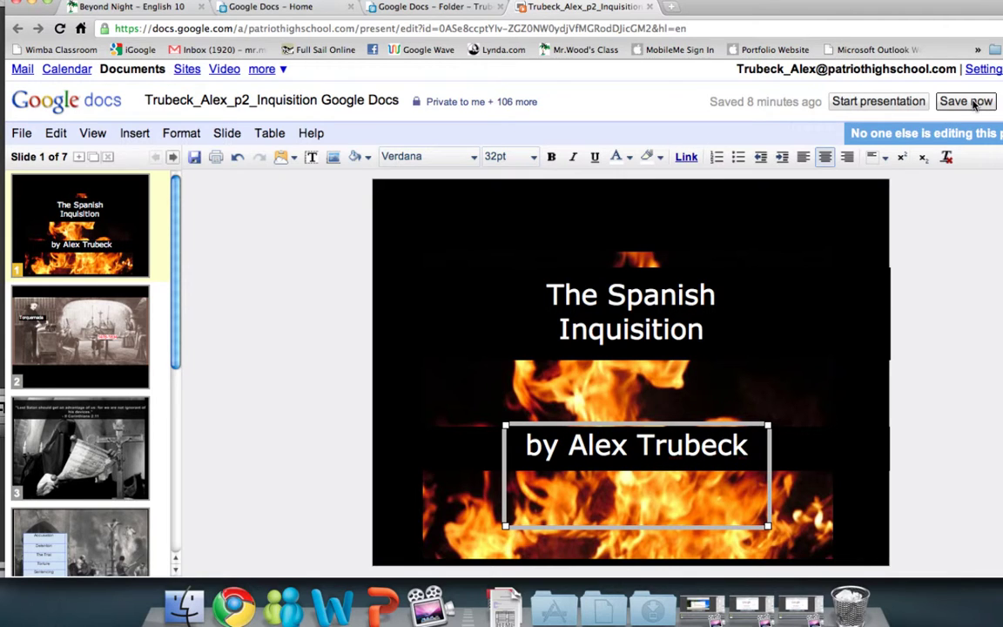
click(967, 101)
click(943, 331)
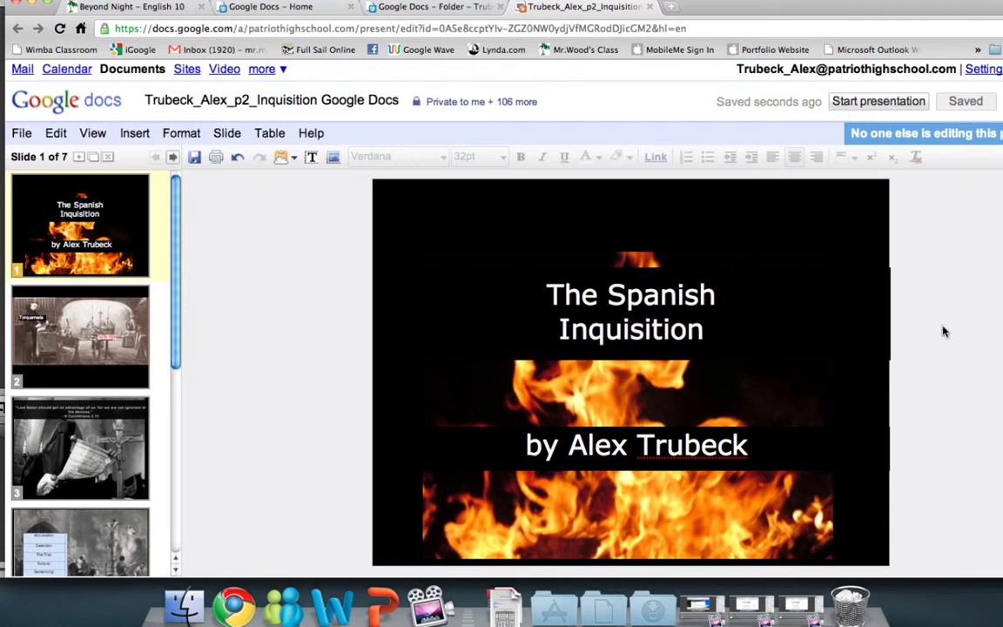